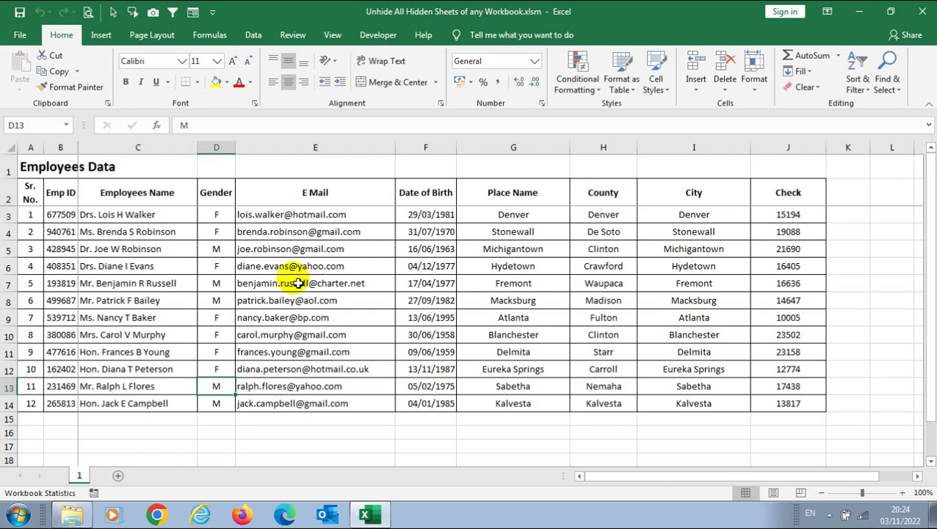
Step: Try running the UnhideAllSheets macro from the Developer tab's Macros list
left_click(378, 37)
left_click(49, 74)
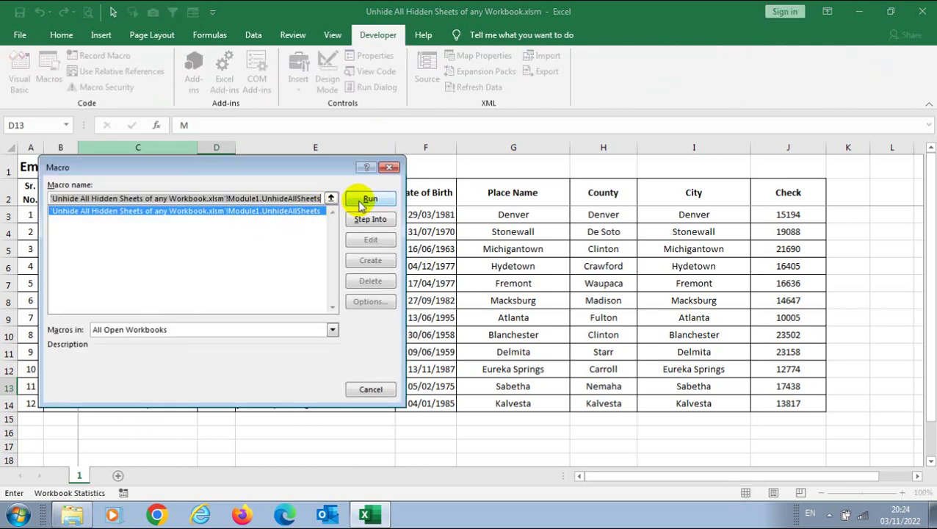
left_click(365, 200)
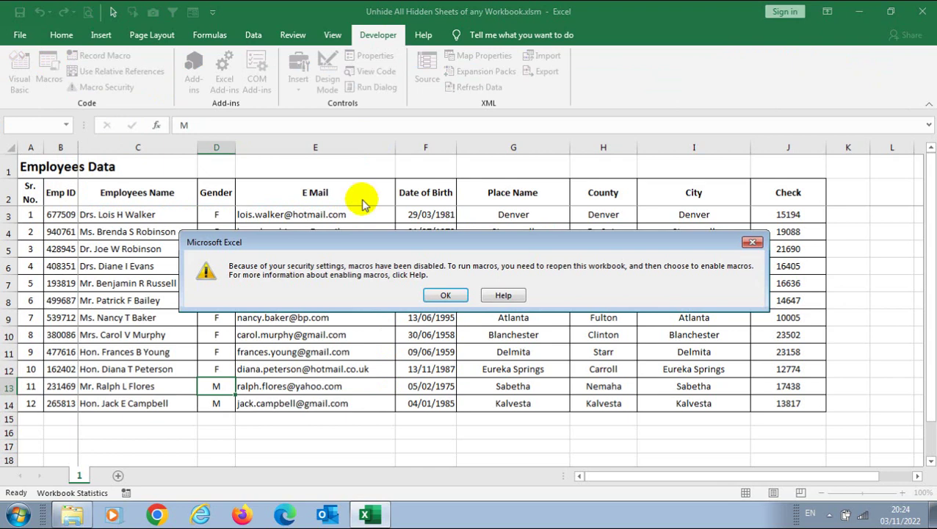
left_click_drag(502, 265, 766, 282)
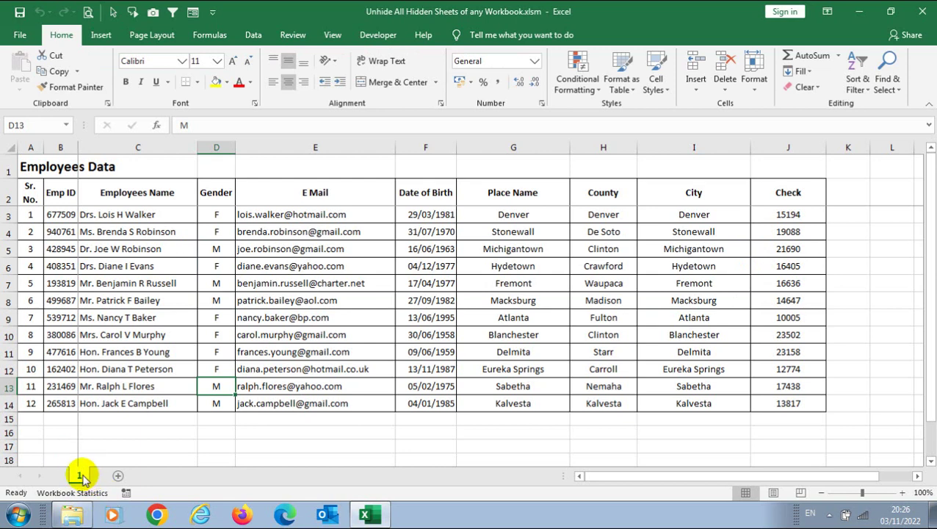
Step: Check the hidden-sheets list from sheet 1's context menu and close it without unhiding
right_click(81, 475)
left_click(95, 447)
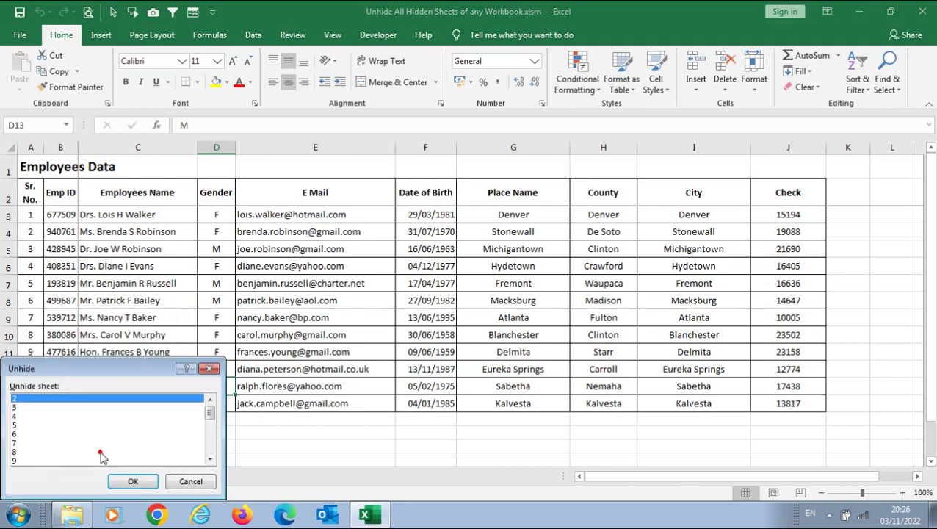
mouse_move(210, 413)
left_mouse_down()
mouse_move(211, 443)
mouse_move(209, 414)
left_mouse_up()
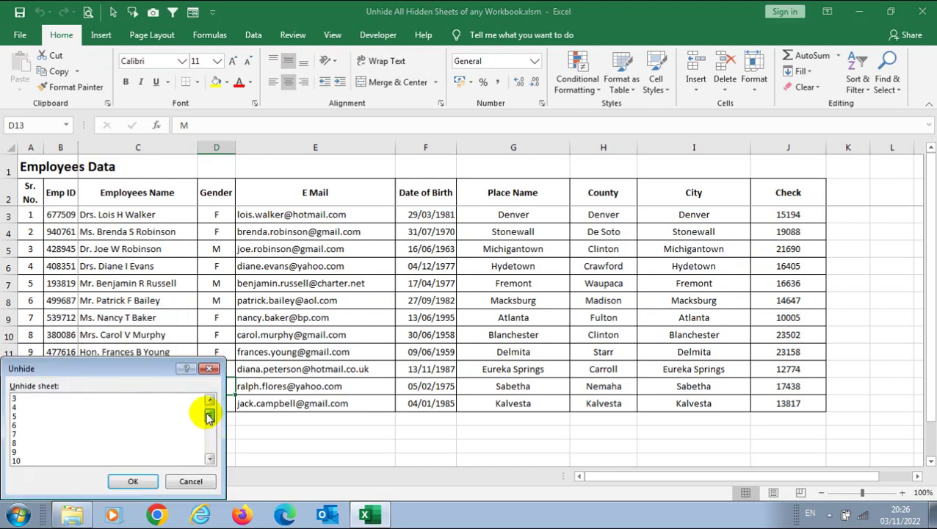
left_click(207, 368)
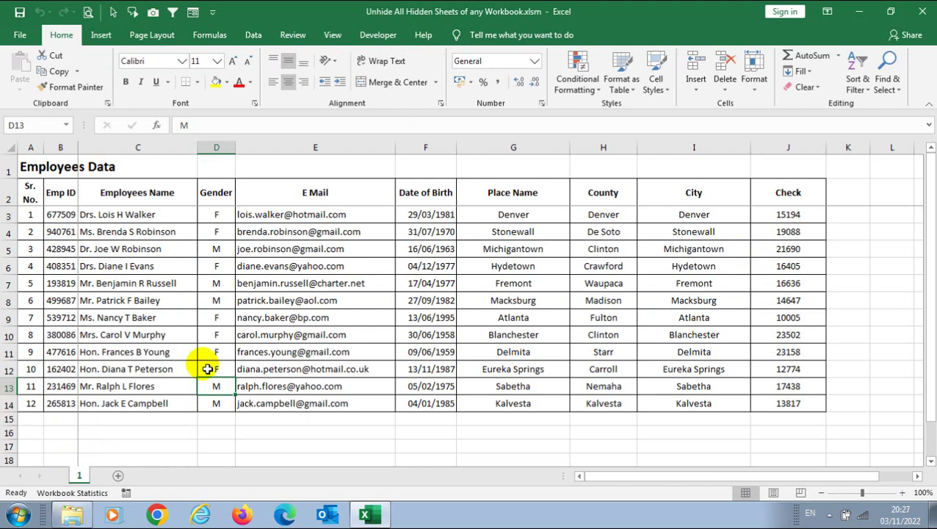
Step: Run UnhideAllSheets again and dismiss the macros-disabled warning
left_click(375, 35)
left_click(45, 73)
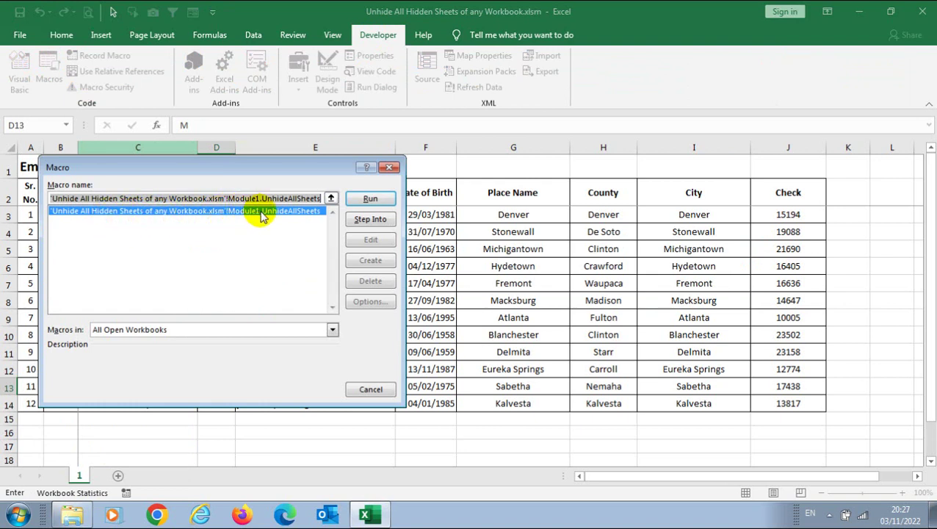
left_click(369, 203)
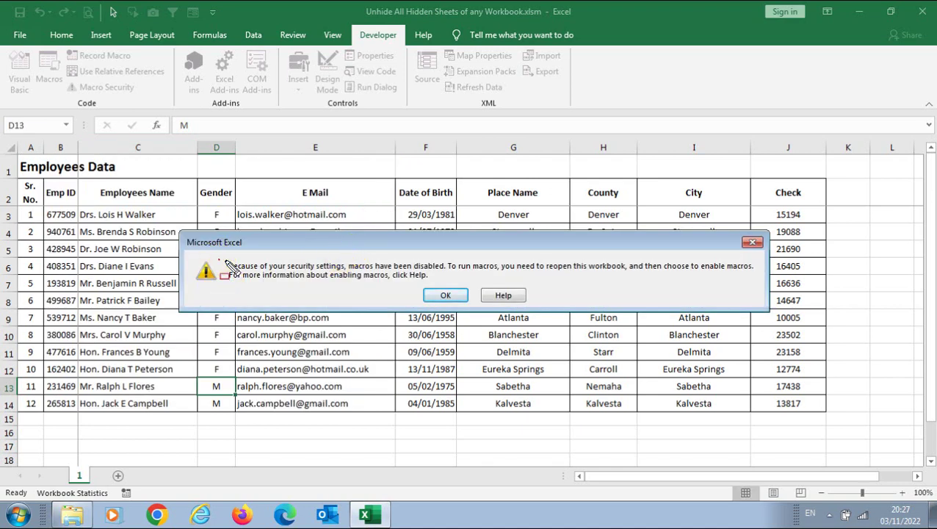
mouse_move(218, 258)
left_mouse_down()
mouse_move(455, 283)
mouse_move(447, 282)
left_mouse_up()
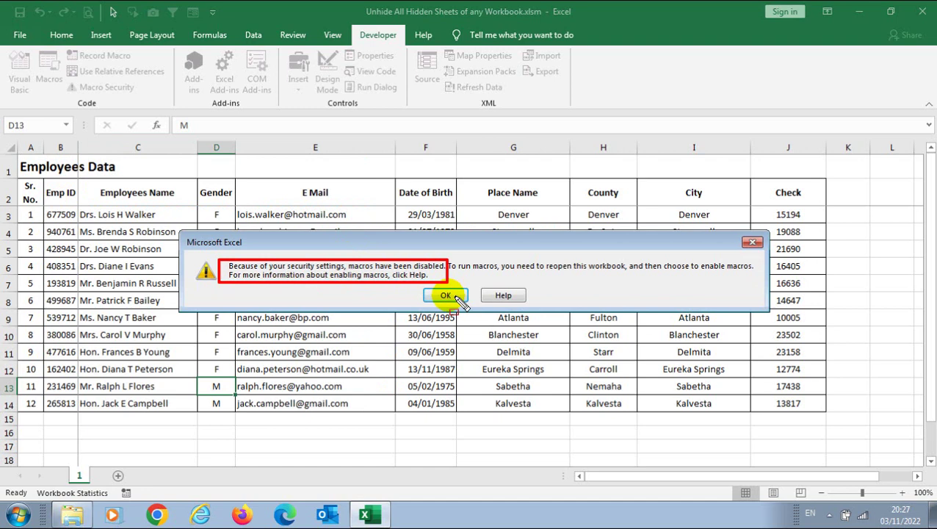
left_click(450, 297)
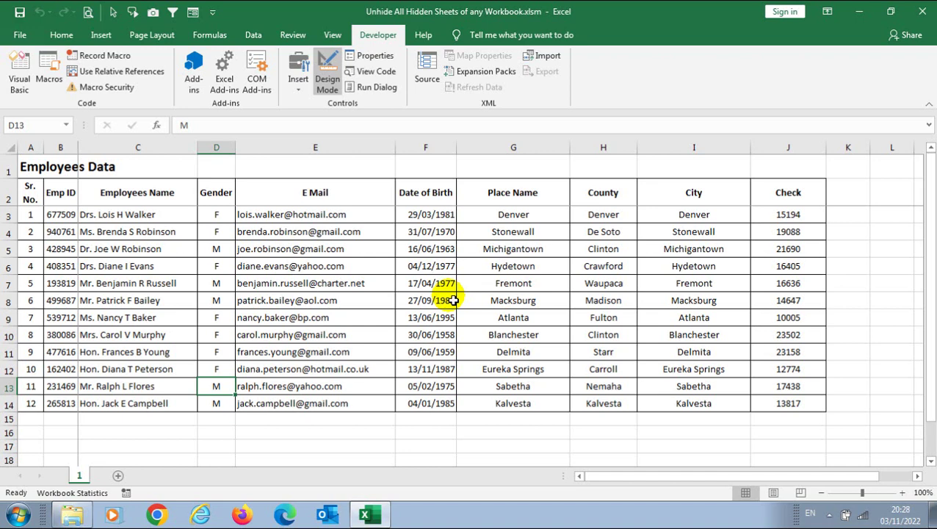
Step: Inspect the Trust Center macro settings through File > Options
left_click(61, 35)
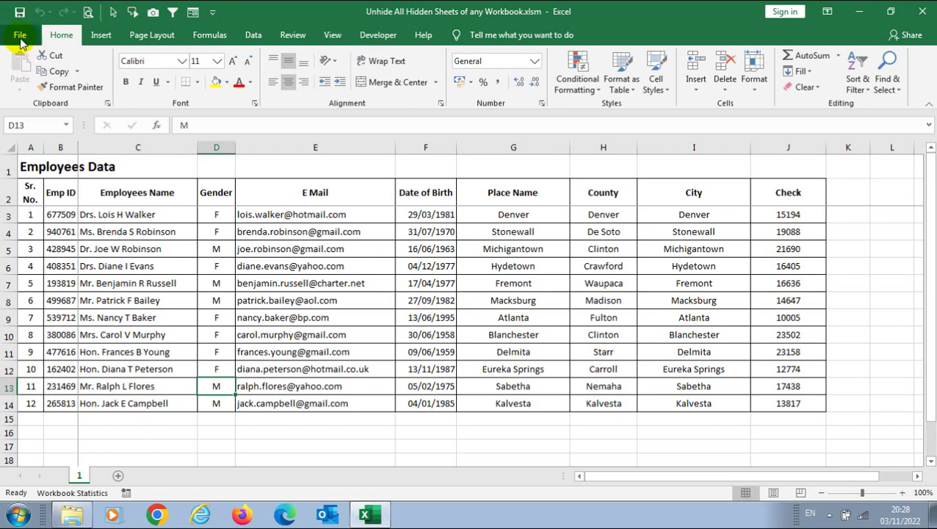
left_click(20, 35)
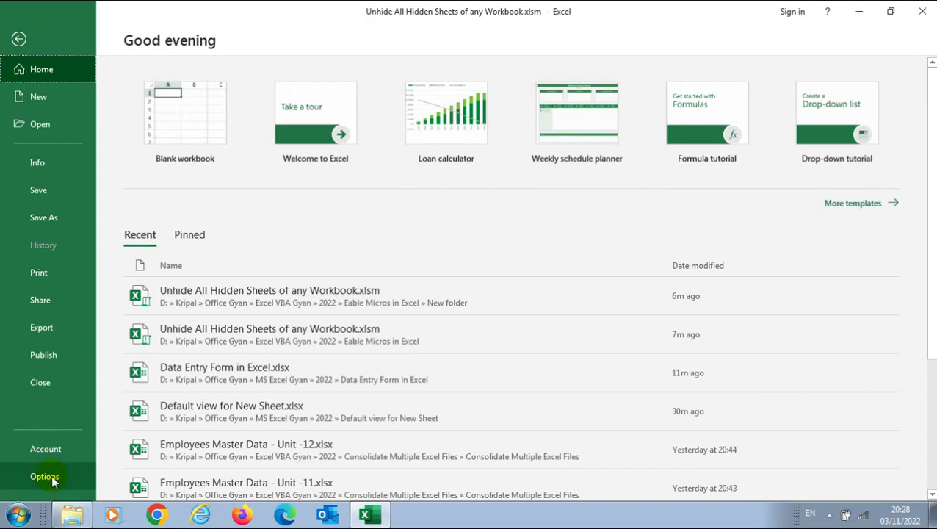
left_click(46, 478)
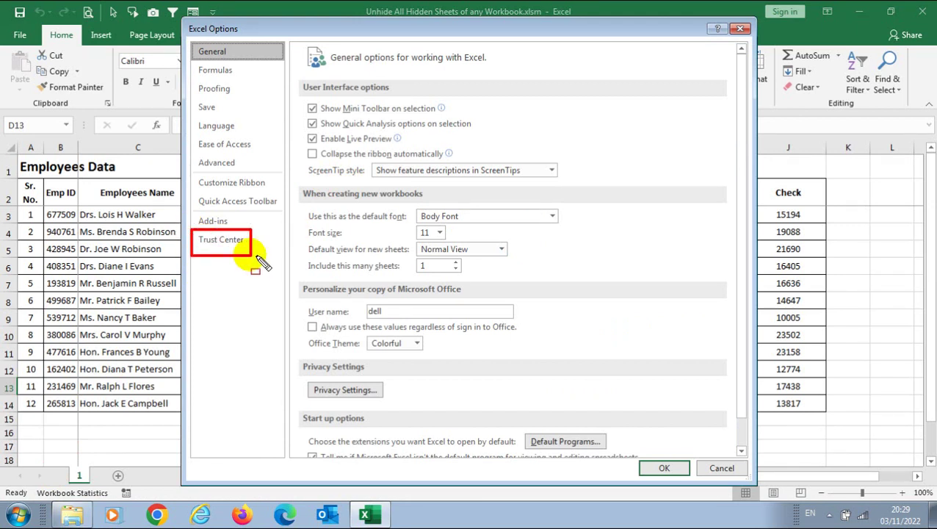
left_click(237, 243)
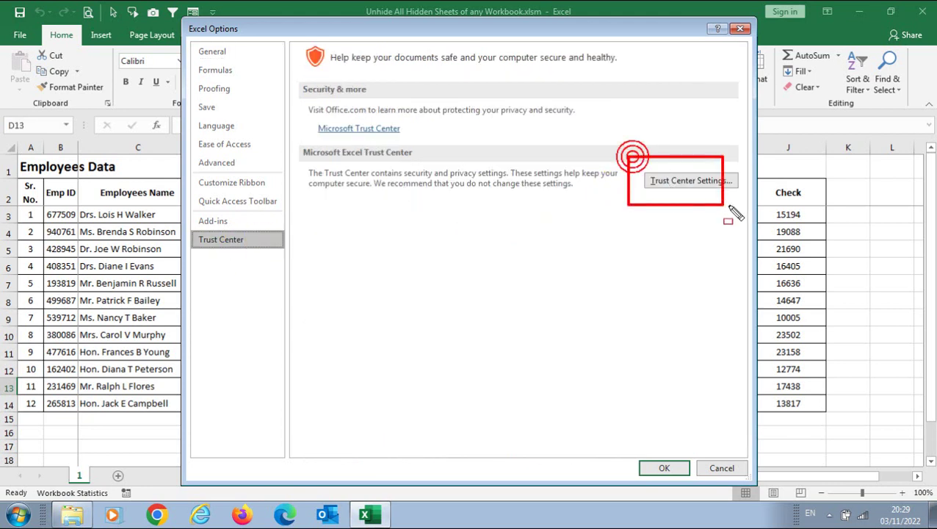
left_click(714, 180)
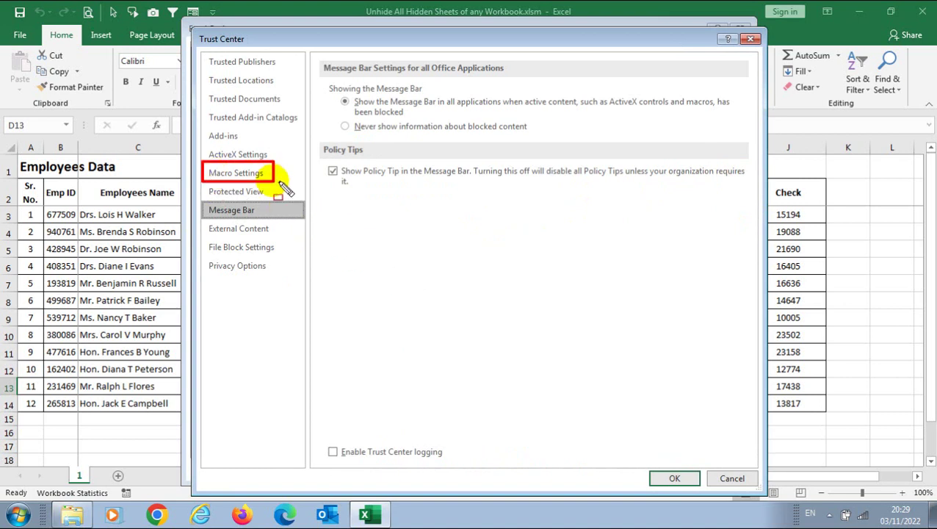
left_click(258, 176)
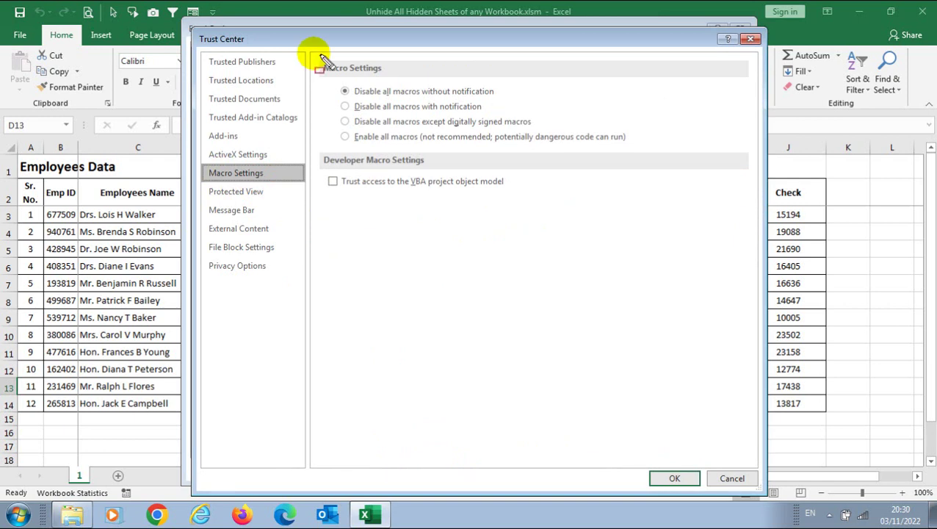
mouse_move(313, 54)
left_mouse_down()
mouse_move(613, 214)
mouse_move(646, 217)
left_mouse_up()
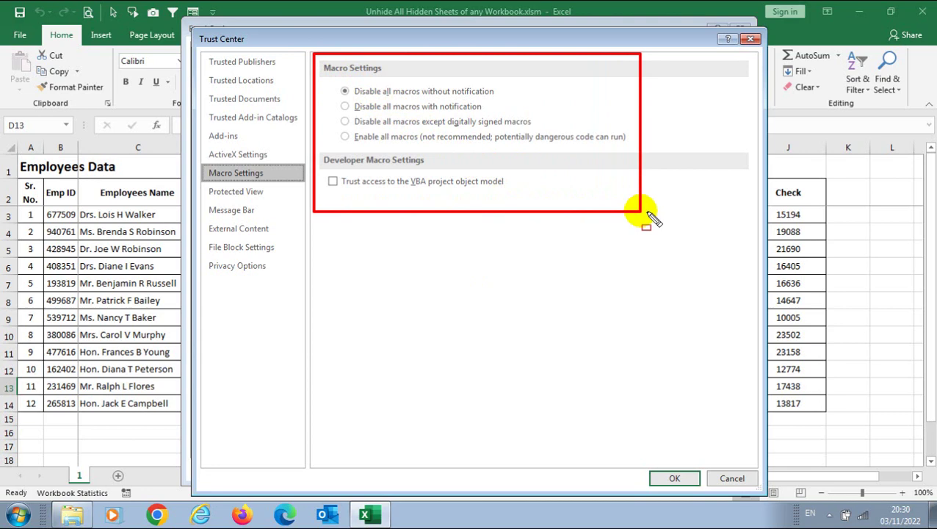
key("Escape")
Step: Close Trust Center and Options unchanged, then open Macro Security from the Developer tab
left_click(750, 39)
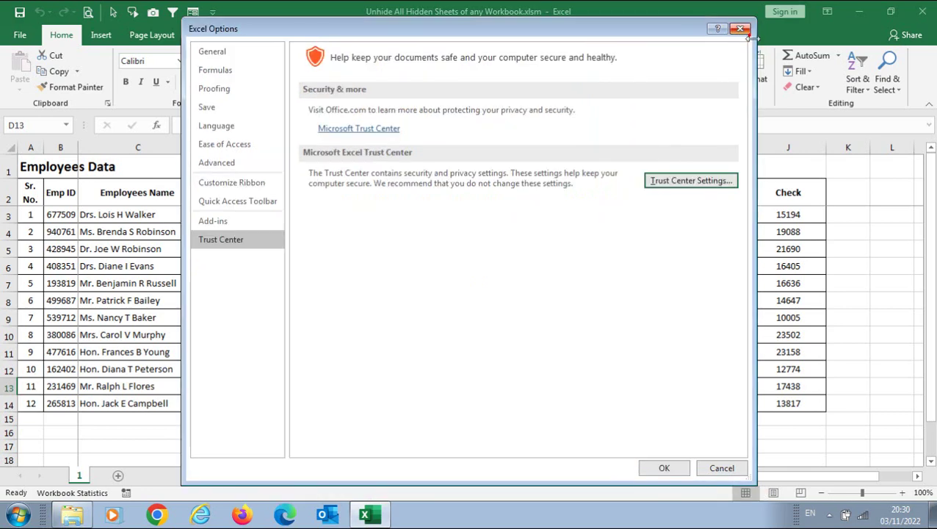
left_click(742, 28)
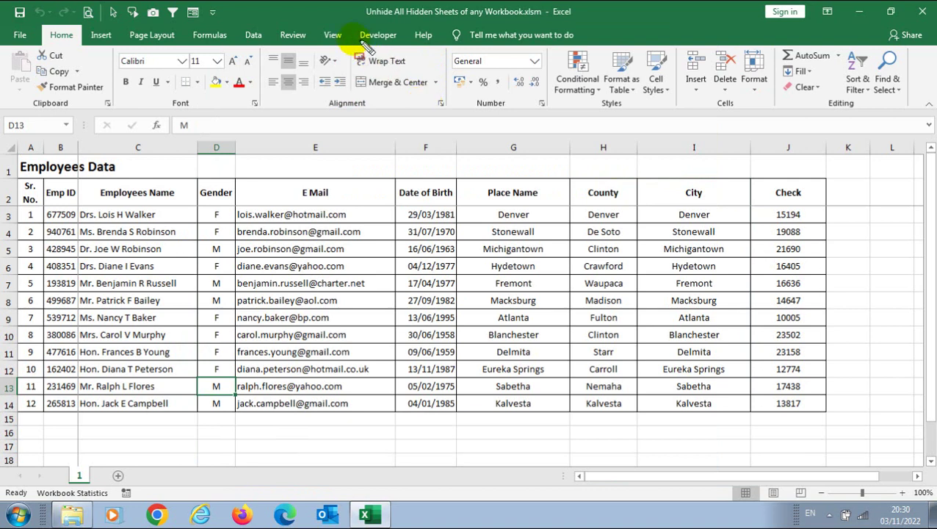
left_click_drag(353, 15, 415, 62)
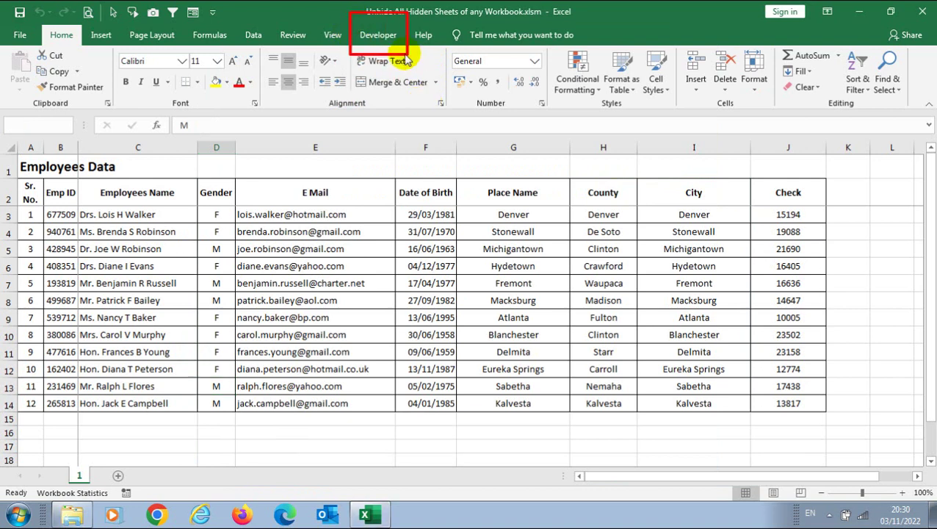
key("Escape")
left_click(378, 34)
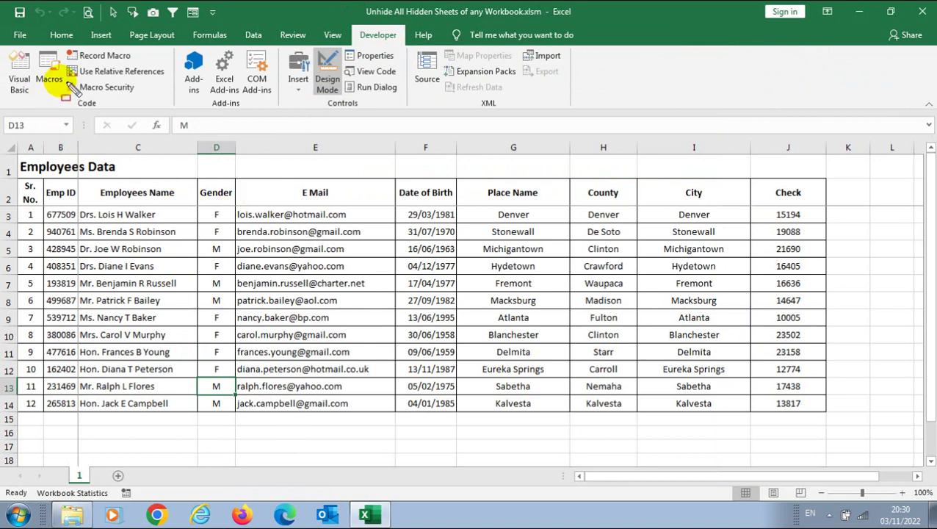
left_click(106, 87)
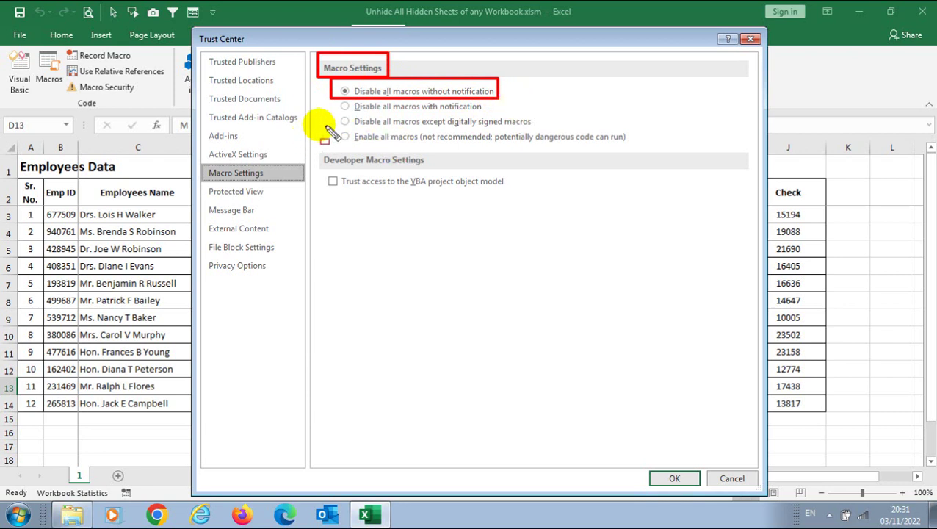
Step: Select 'Enable all macros', tick 'Trust access to the VBA project object model', and apply with OK
mouse_move(323, 123)
left_mouse_down()
mouse_move(540, 149)
mouse_move(636, 146)
left_mouse_up()
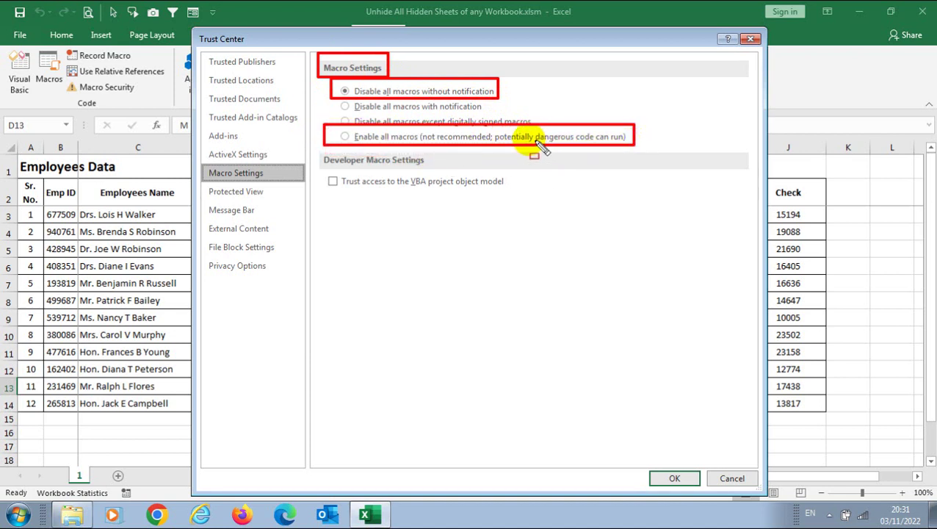
left_click(344, 136)
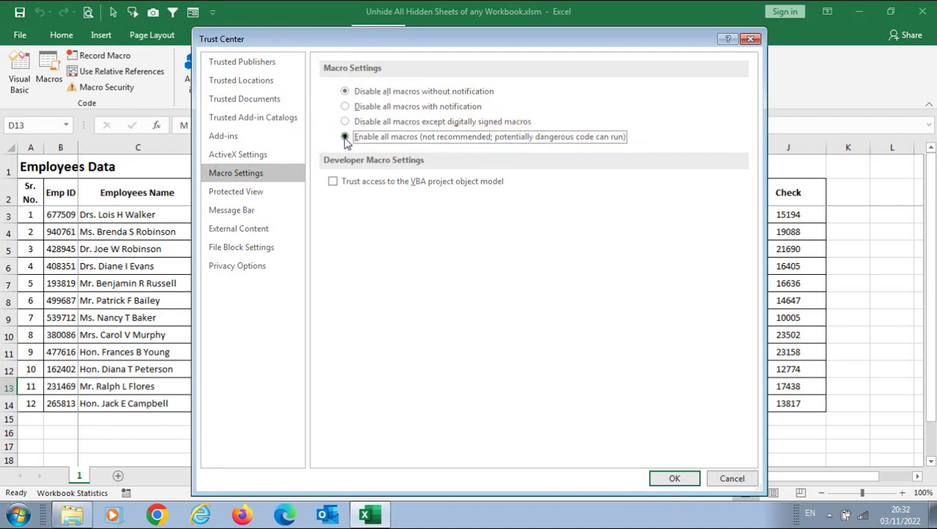
left_click(331, 181)
left_click_drag(315, 147, 516, 199)
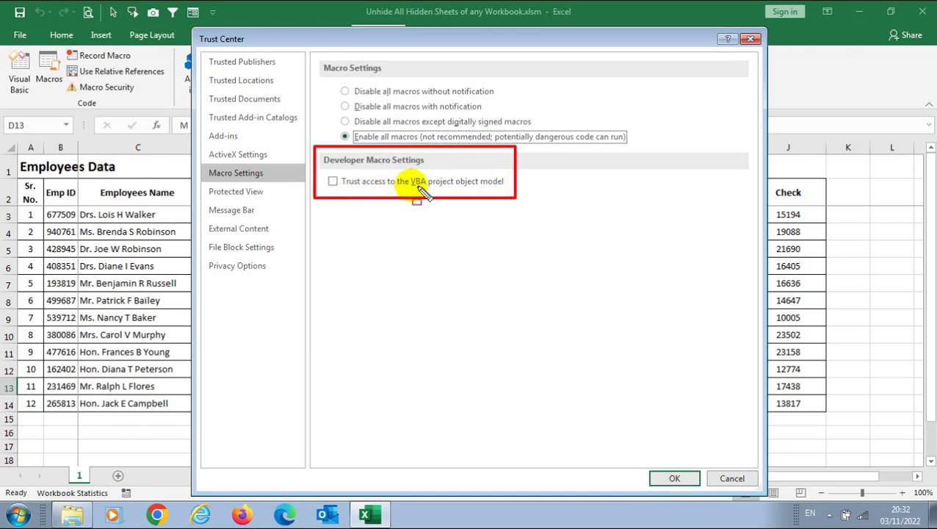
key("Escape")
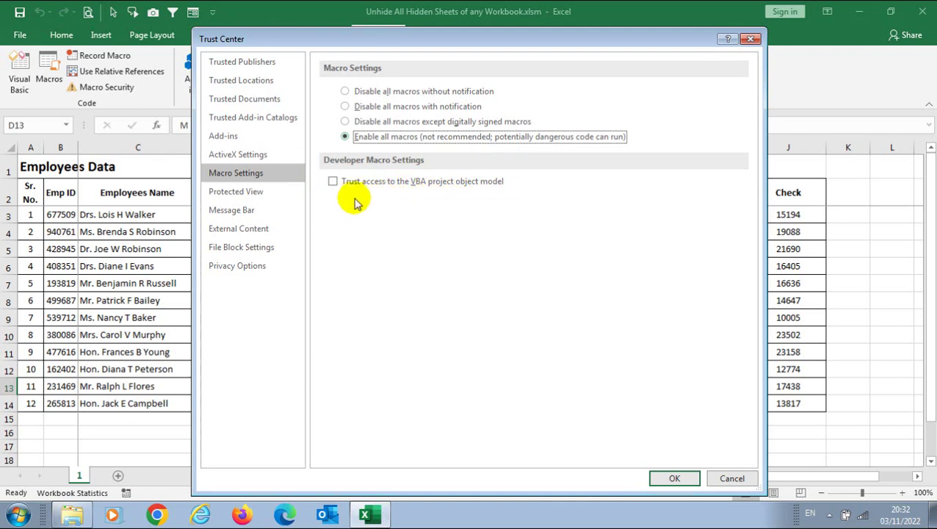
left_click(332, 182)
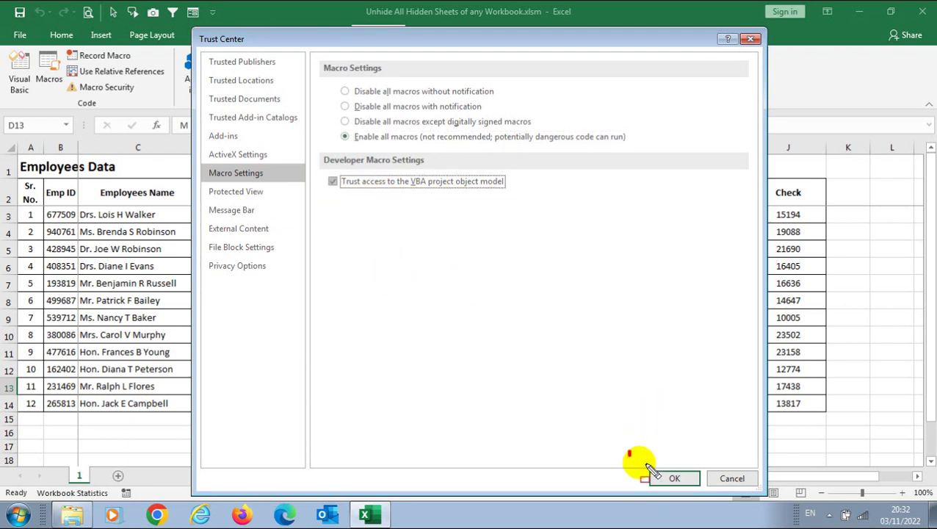
left_click_drag(628, 451, 706, 495)
key("Escape")
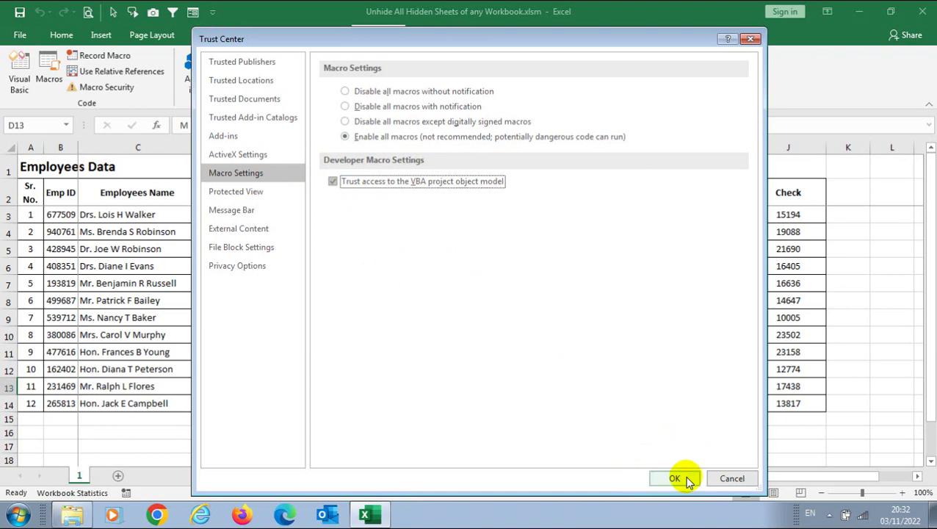
left_click(675, 478)
Step: Run UnhideAllSheets, dismiss the macros-disabled warning, then close Excel choosing Don't Save
left_click(50, 69)
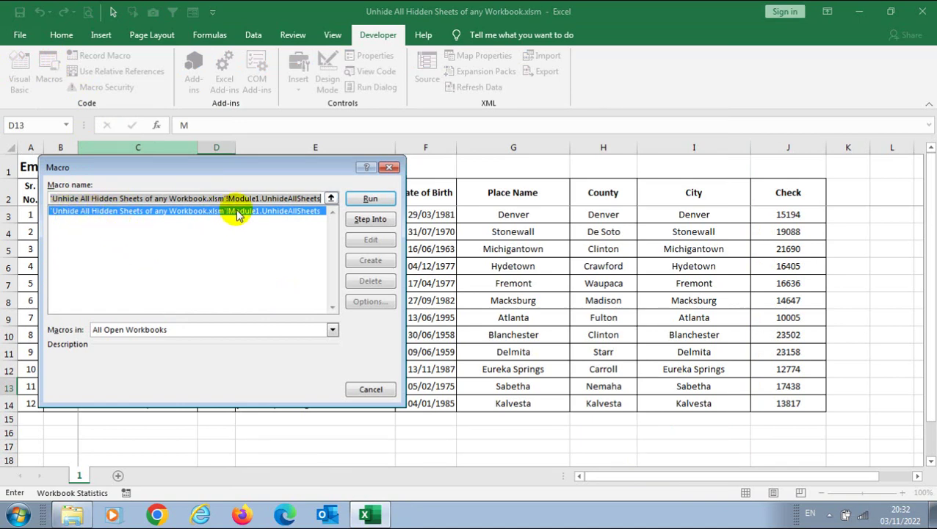
left_click(370, 199)
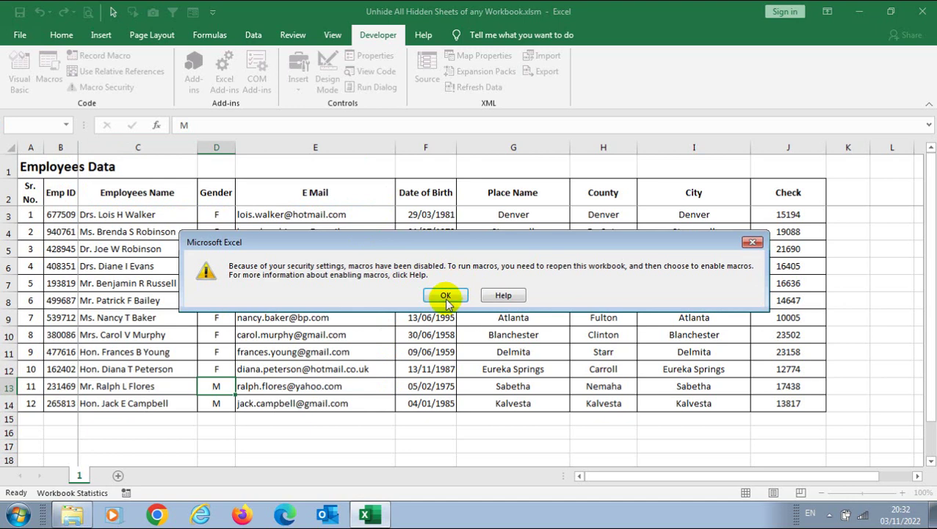
left_click(446, 295)
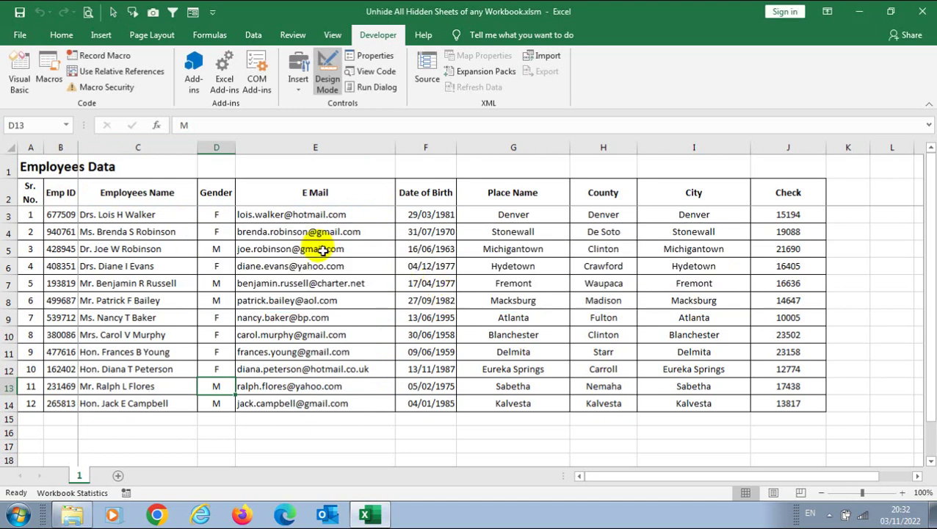
left_click(142, 253)
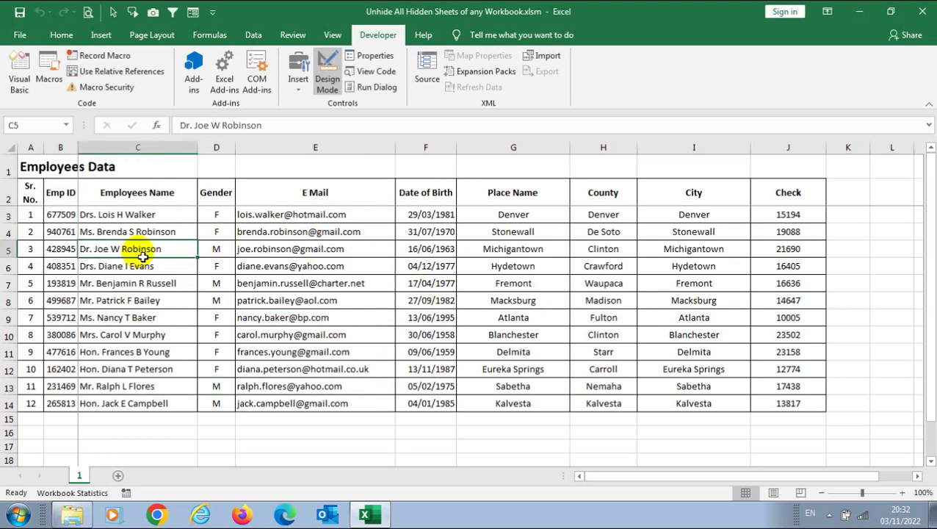
left_click(924, 12)
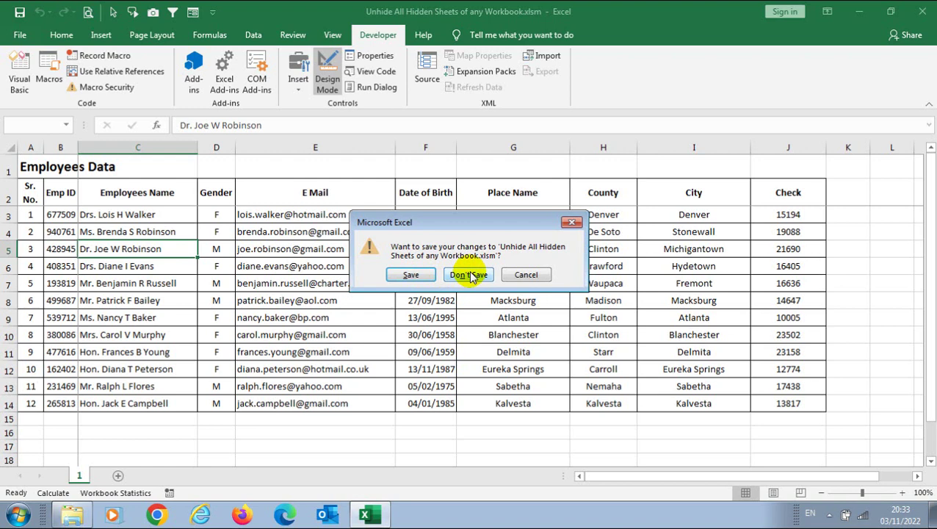
left_click(471, 275)
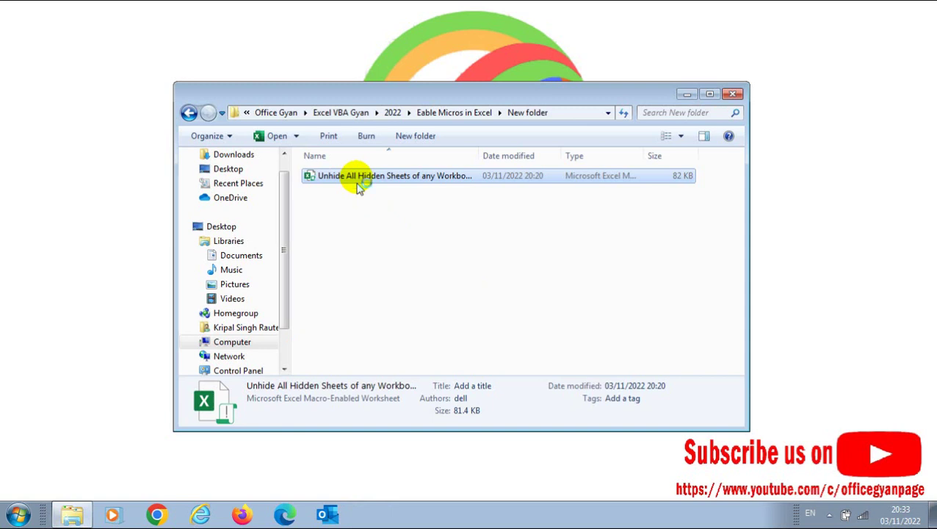
Step: Open 'Unhide All Hidden Sheets of any Workbook.xlsm' from the Explorer folder in Excel
double_click(357, 177)
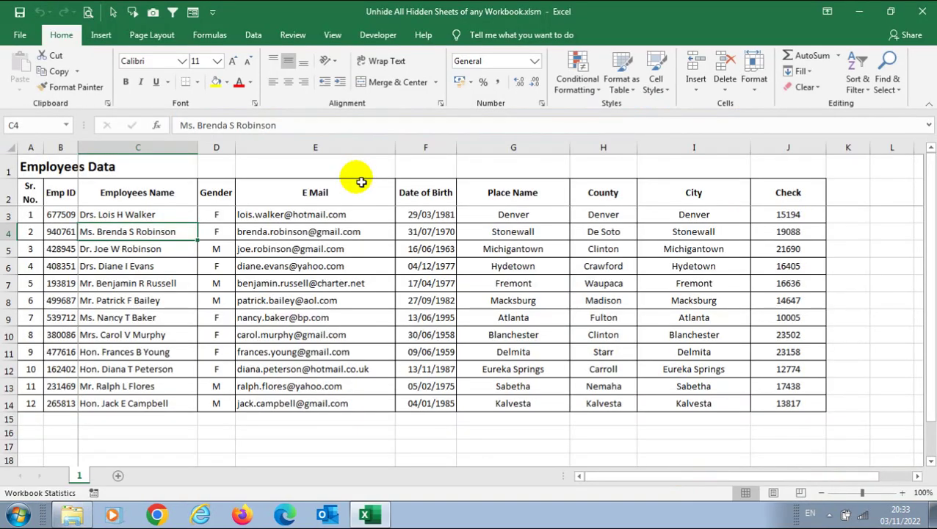
Step: Run the UnhideAllSheets macro from the Developer tab's Macros list
left_click(384, 41)
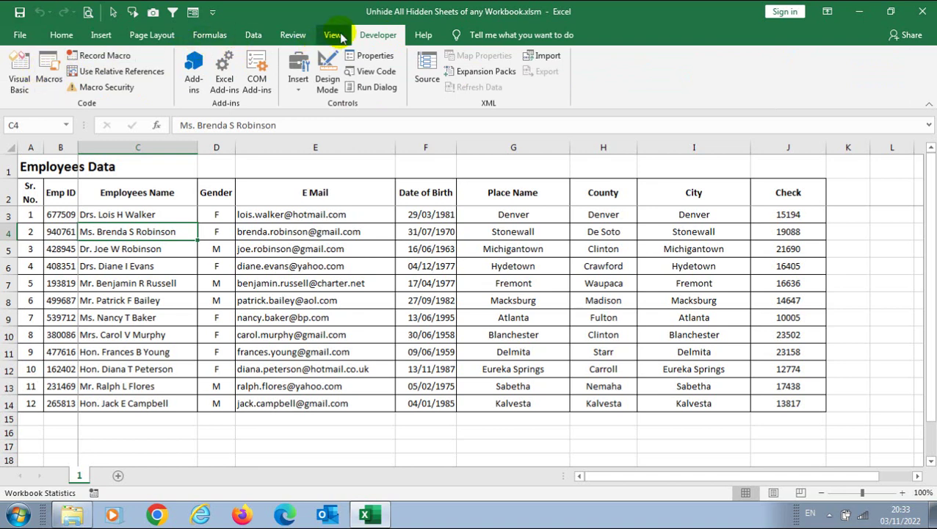
left_click(47, 68)
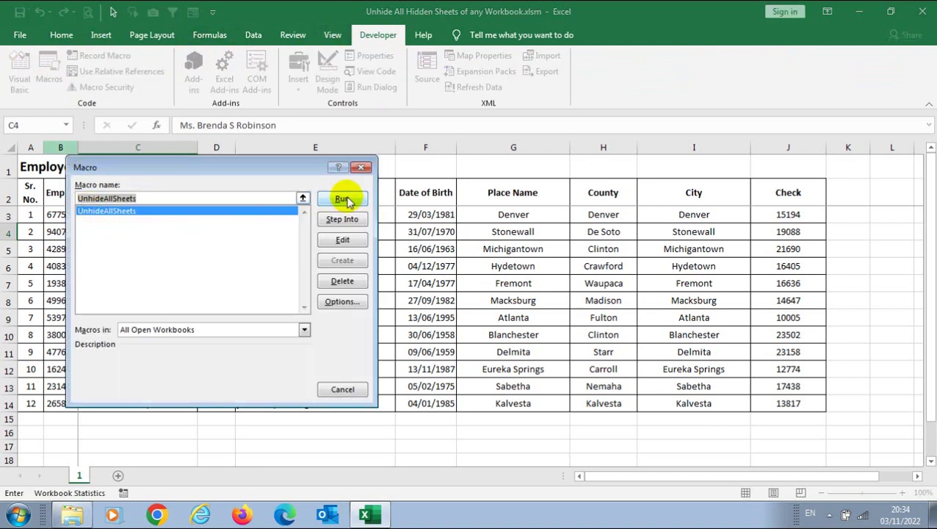
left_click(342, 200)
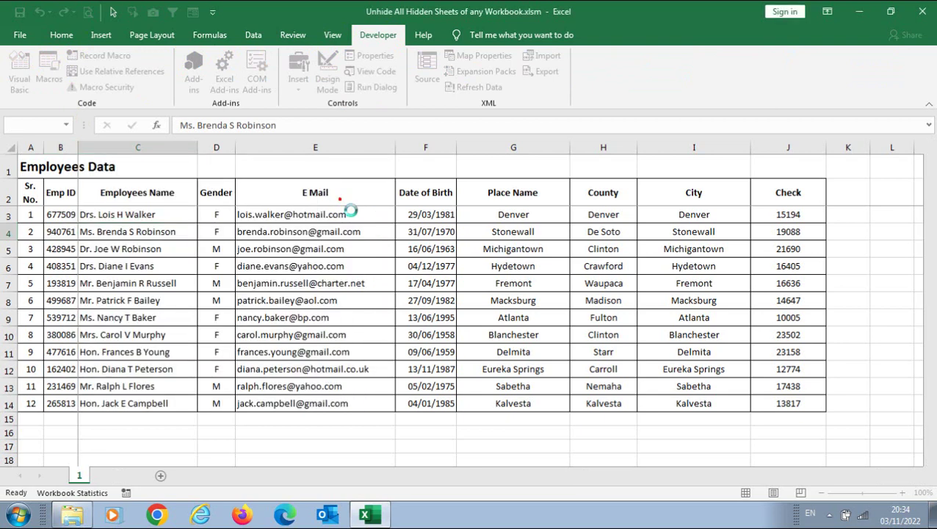